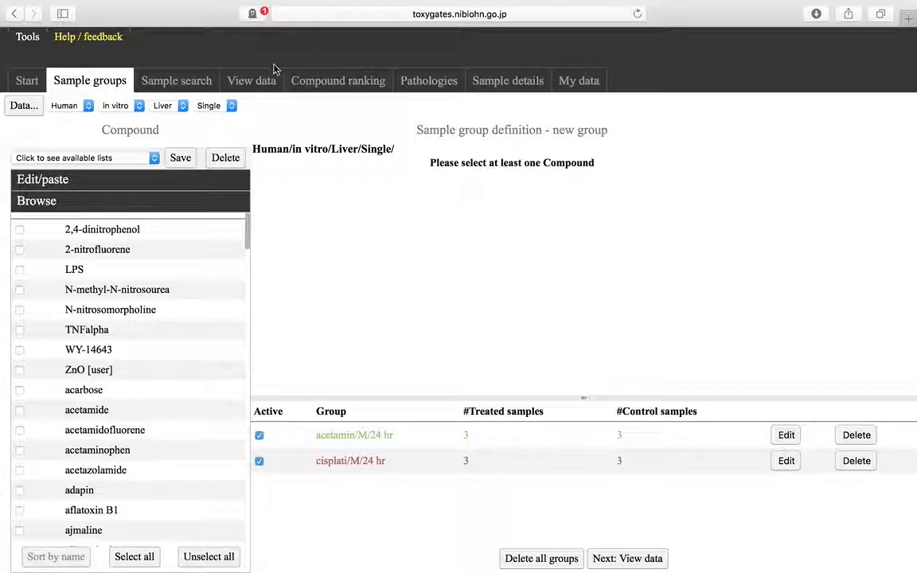
- Inspect the sample definitions of the acetamin/M/24 hr and cisplati/M/24 hr groups
click(105, 77)
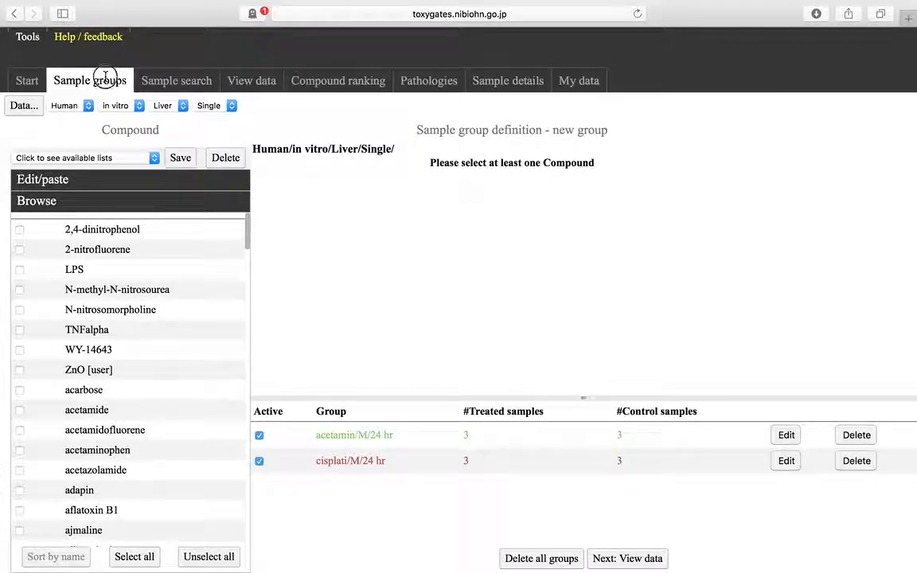
click(36, 82)
click(86, 87)
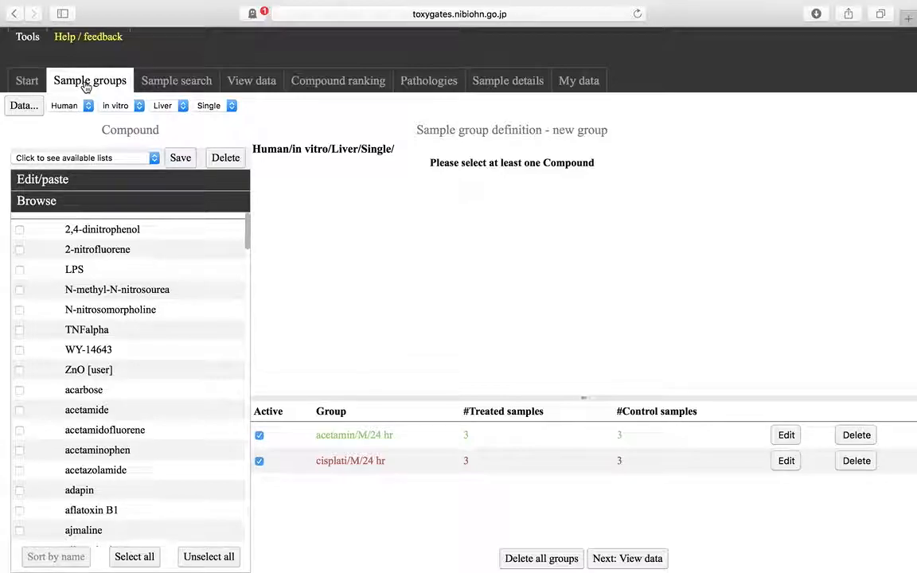
click(785, 437)
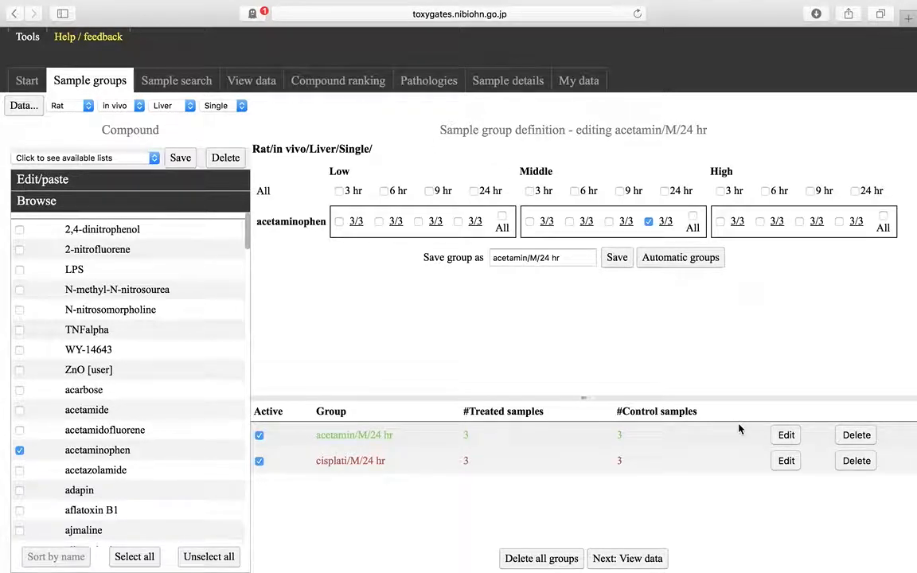
click(787, 462)
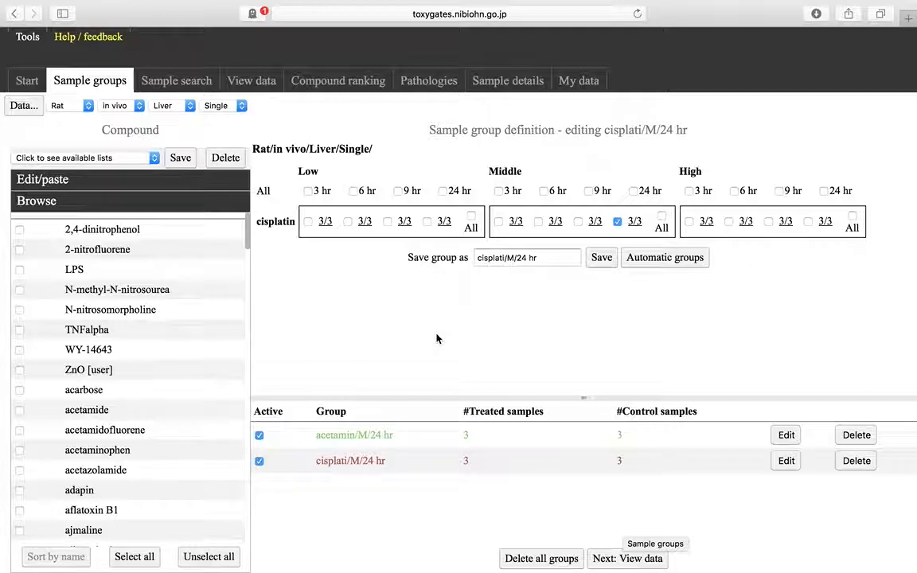
- View the expression data for both groups, page forward and back through the probe table, and return to its first page
click(268, 92)
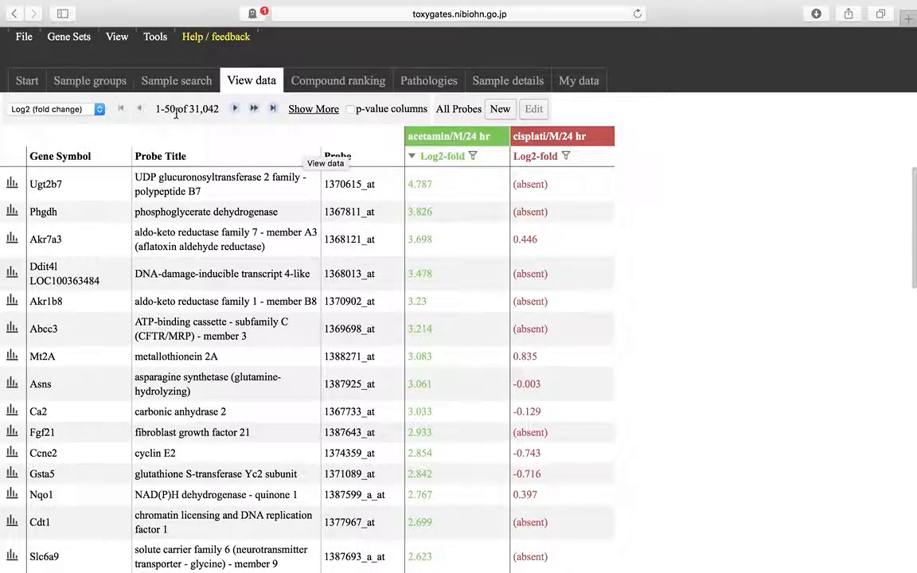
click(234, 108)
click(247, 110)
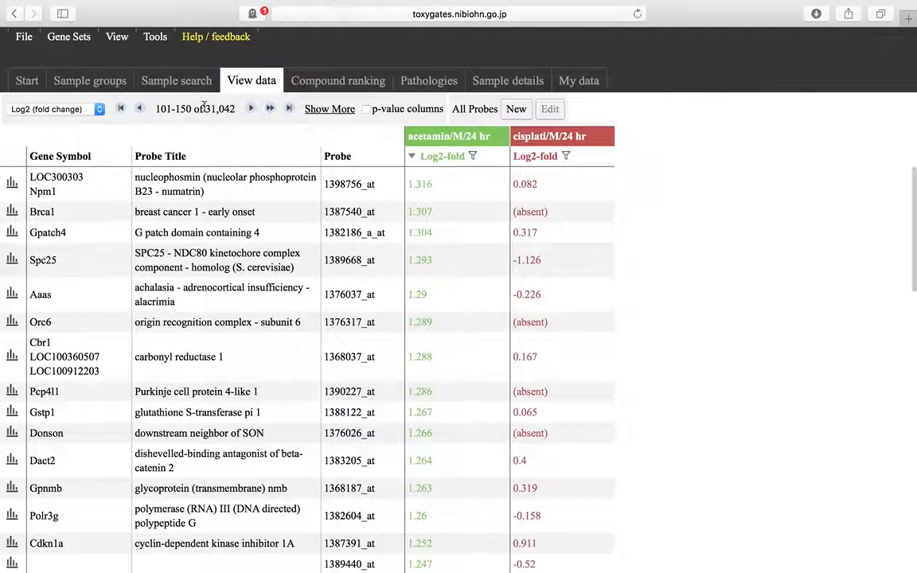
click(141, 111)
click(142, 112)
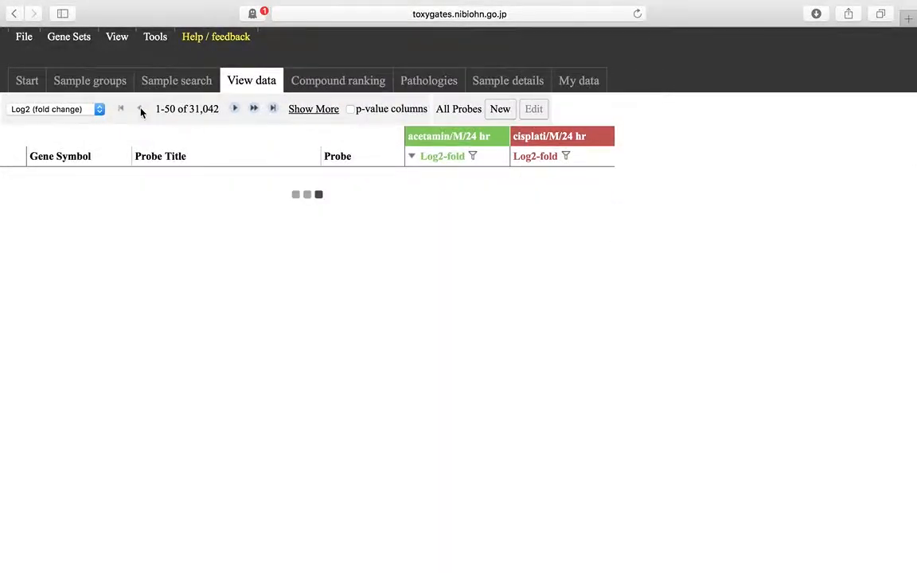
click(255, 109)
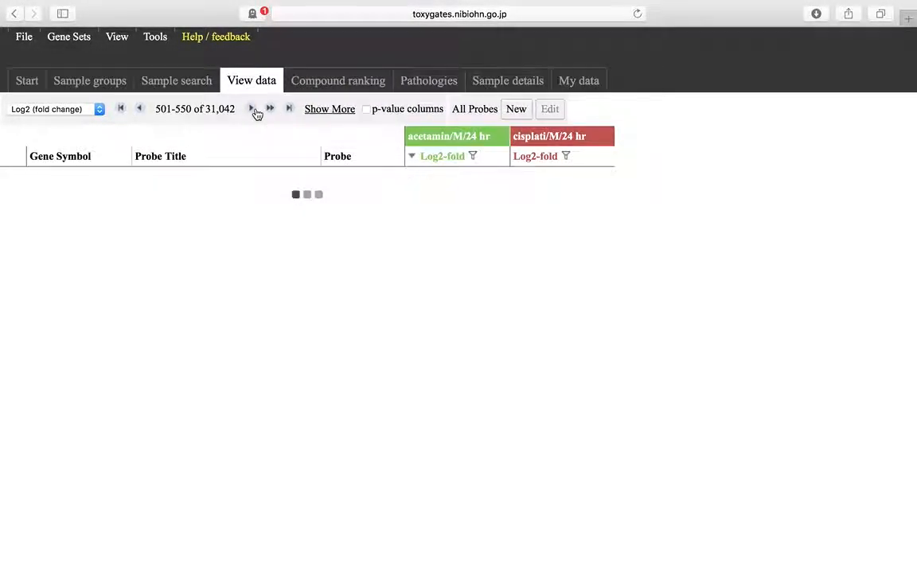
click(267, 110)
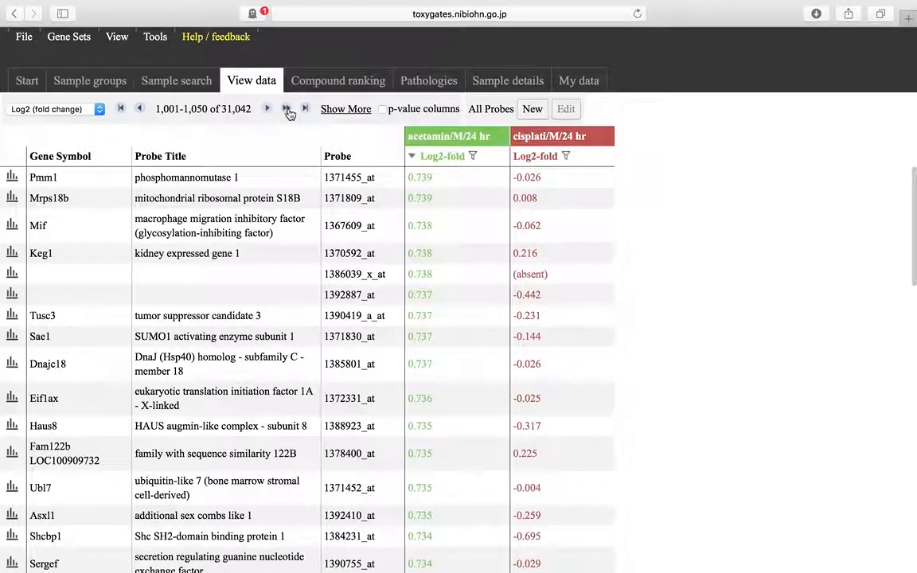
click(263, 110)
click(120, 109)
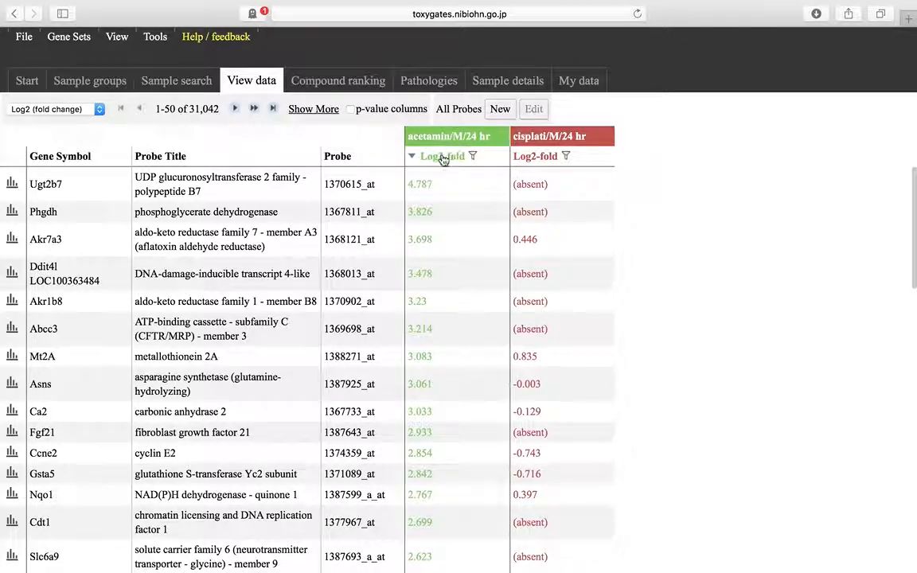
- Check the individual sample values behind Ugt2b7's acetaminophen fold change, browse two pages ahead, and return to the first page
mouse_move(426, 181)
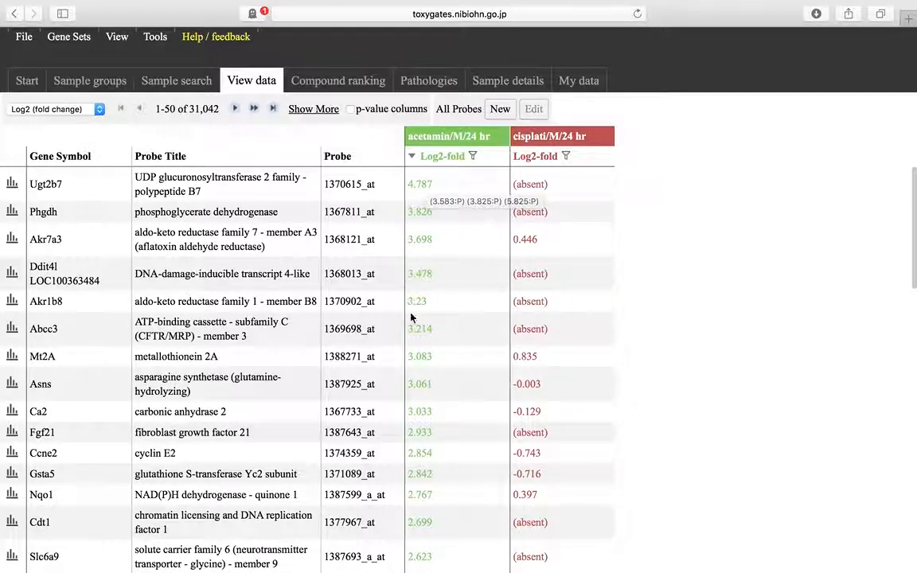
scroll(377, 304, down, 1)
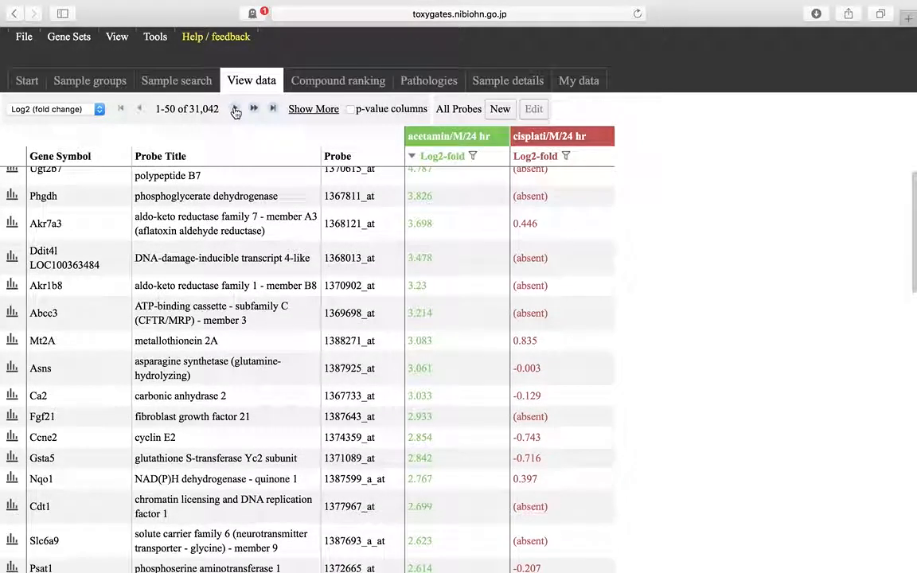
click(235, 110)
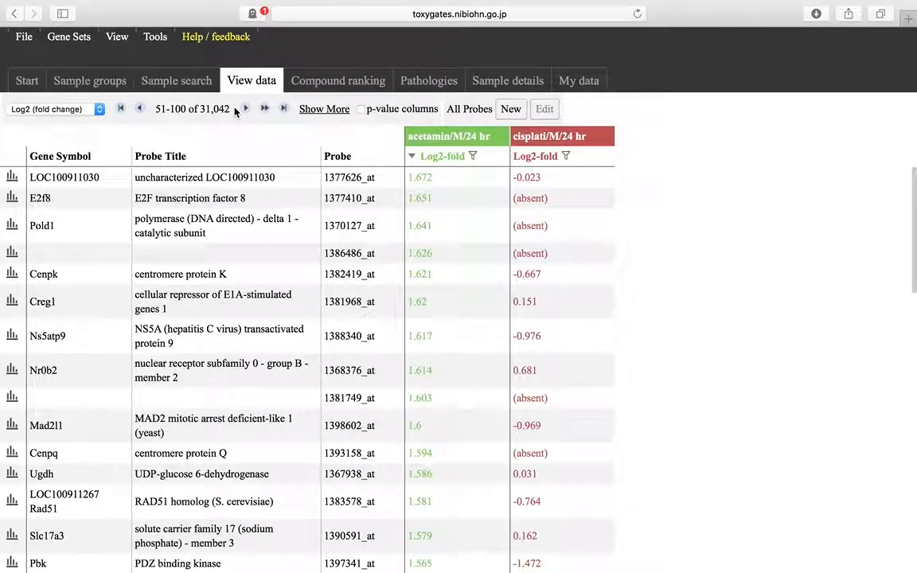
click(248, 110)
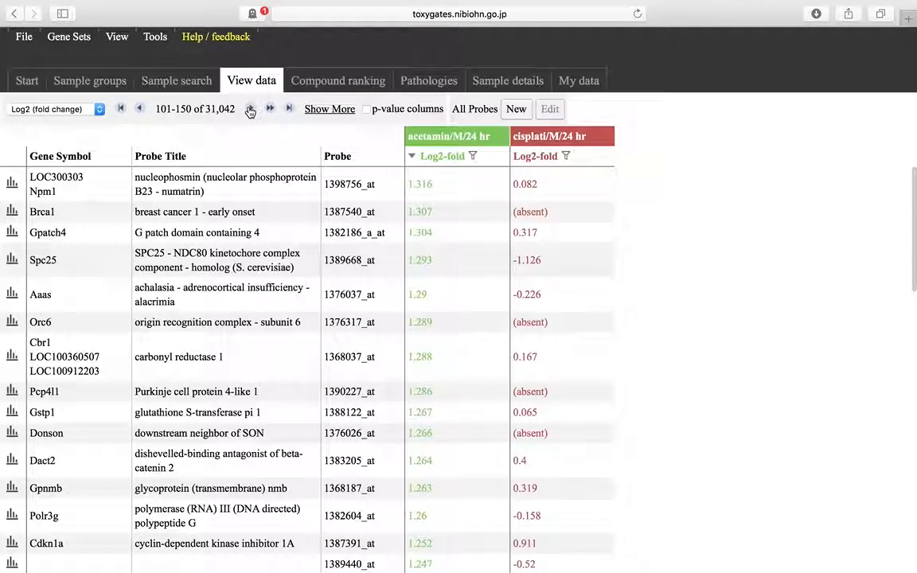
click(121, 109)
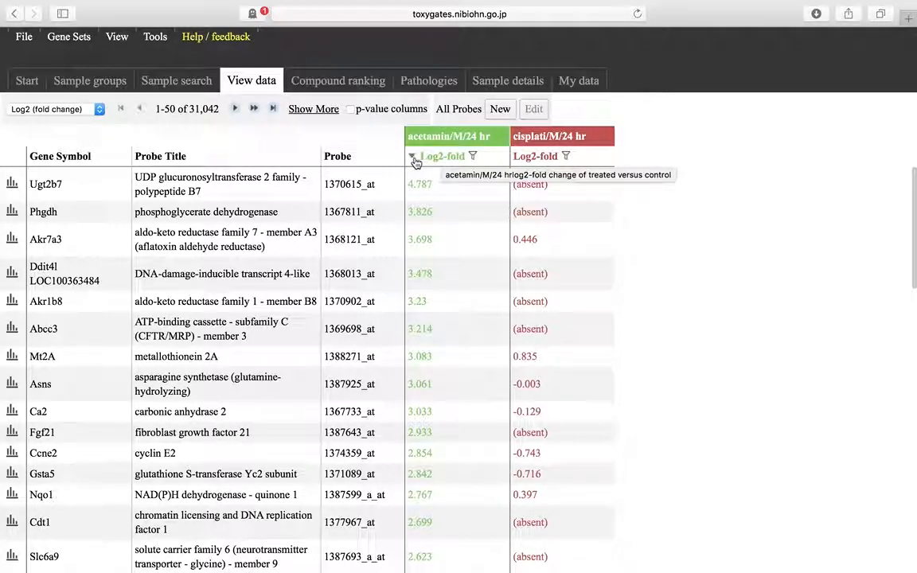
- Sort the probes by acetaminophen log2-fold ascending, followed by cisplatin log2-fold in descending and ascending order
click(420, 159)
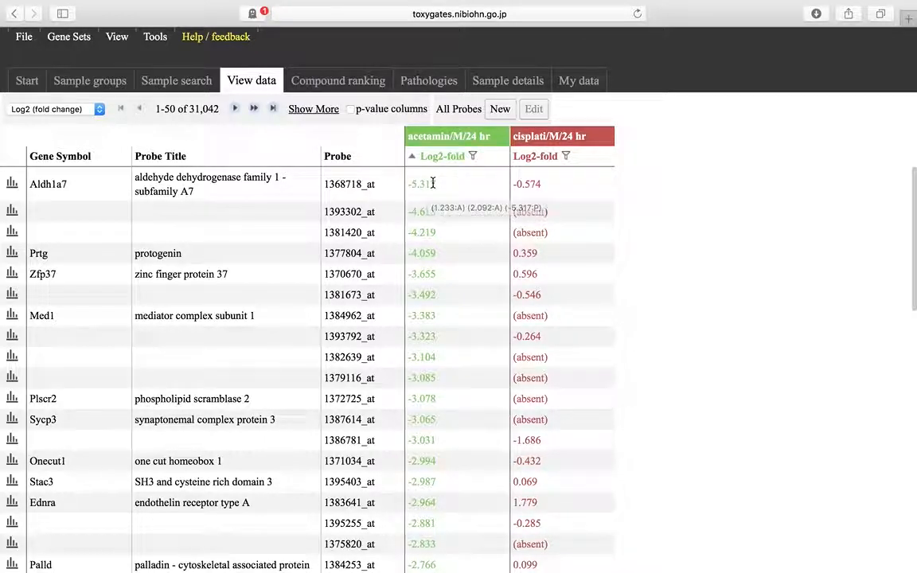
click(539, 156)
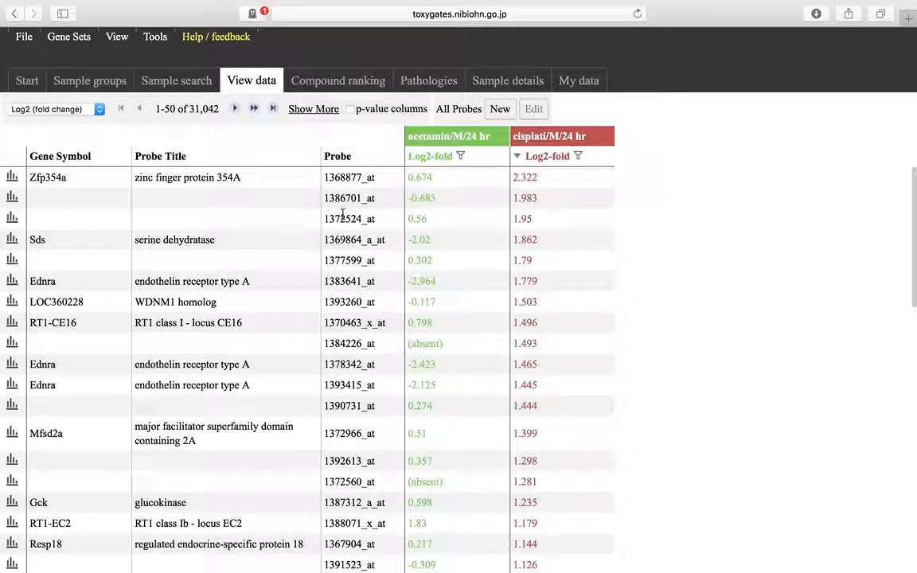
click(542, 161)
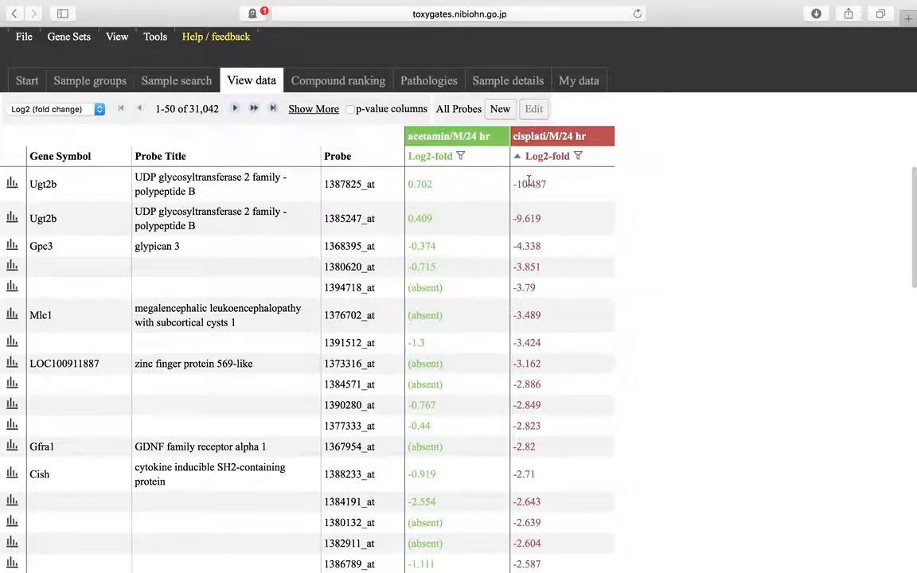
mouse_move(536, 195)
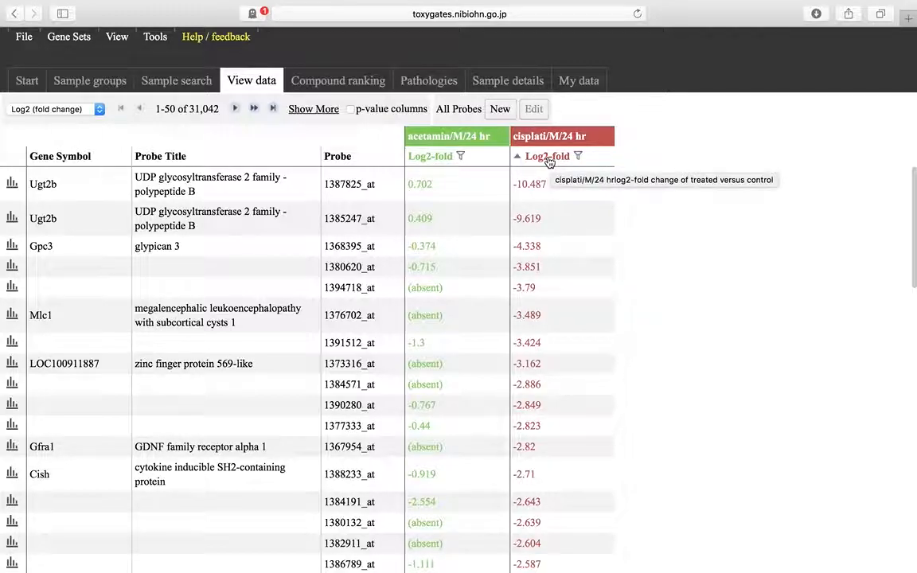
- Filter the acetamin/M/24 hr log2-fold column to absolute values of at least 2
click(461, 157)
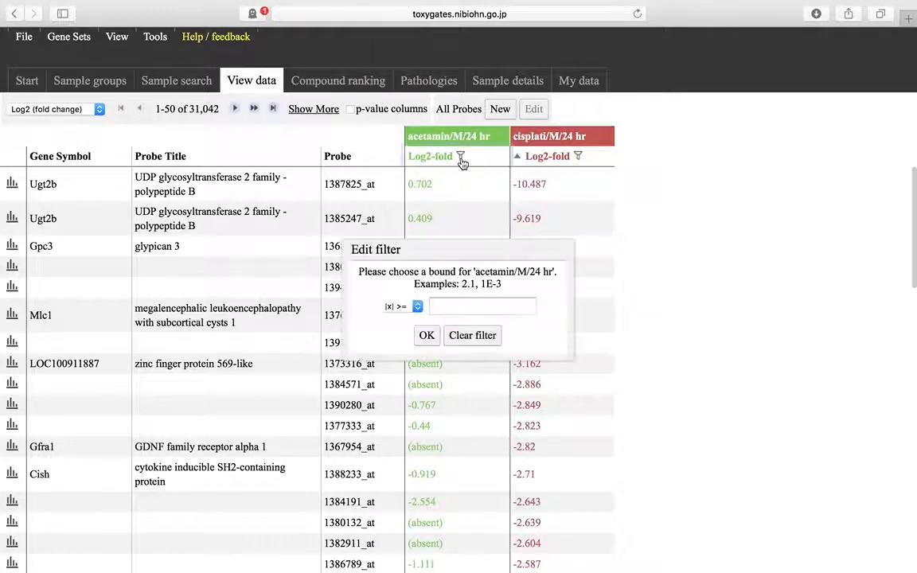
click(455, 306)
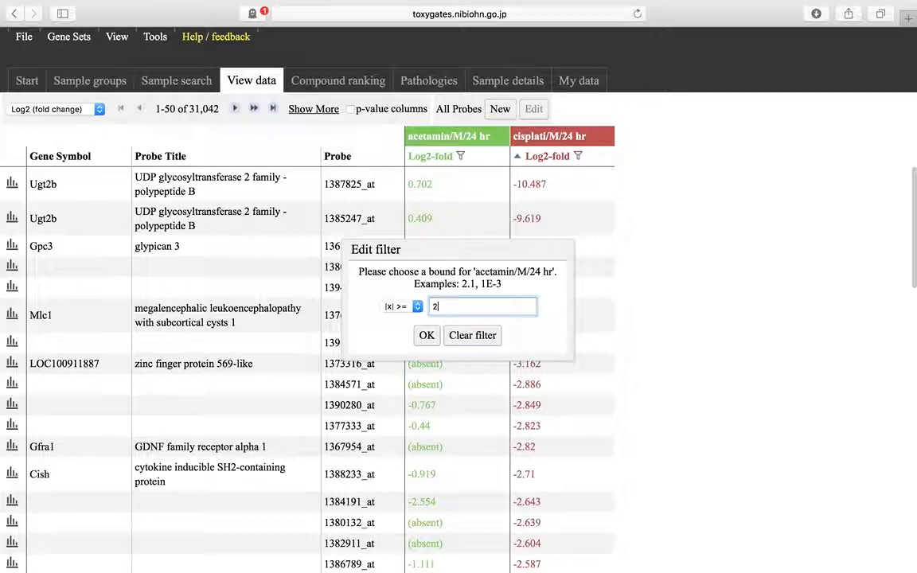
click(398, 306)
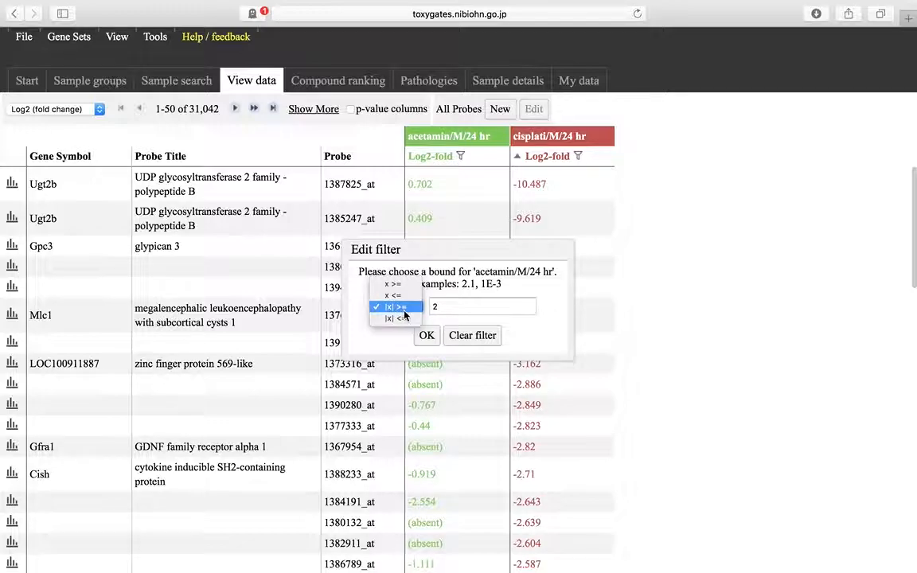
click(399, 308)
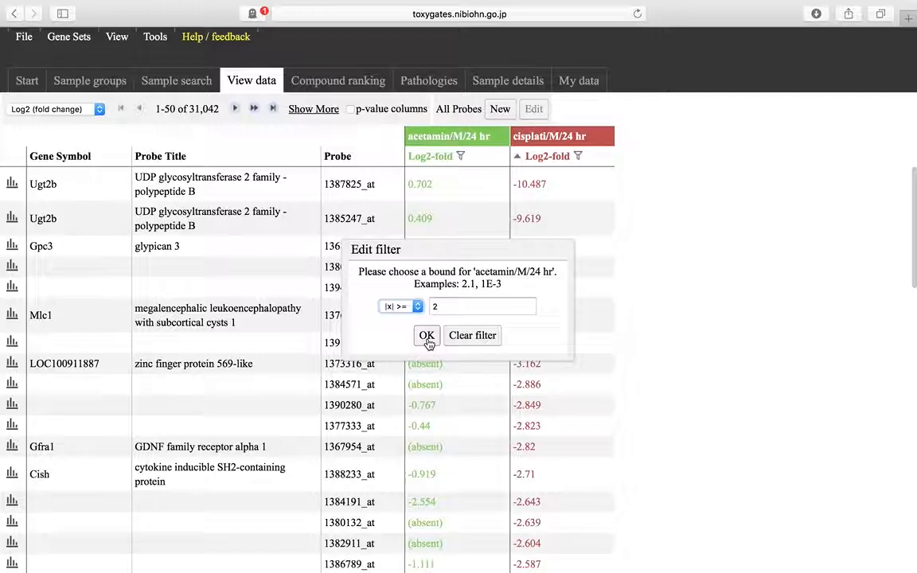
click(427, 337)
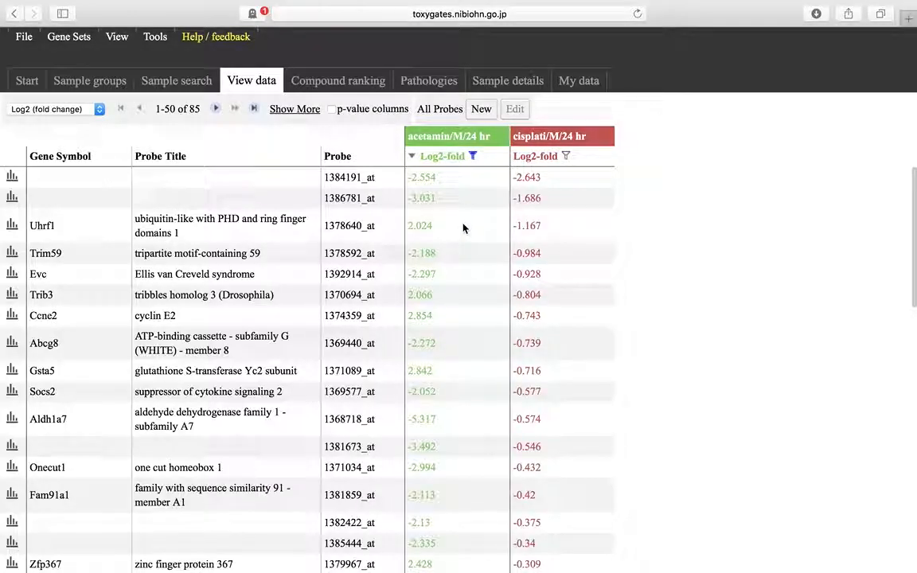
mouse_move(463, 229)
double_click(194, 110)
- Filter the cisplati/M/24 hr log2-fold column to absolute values of at least 1
click(568, 157)
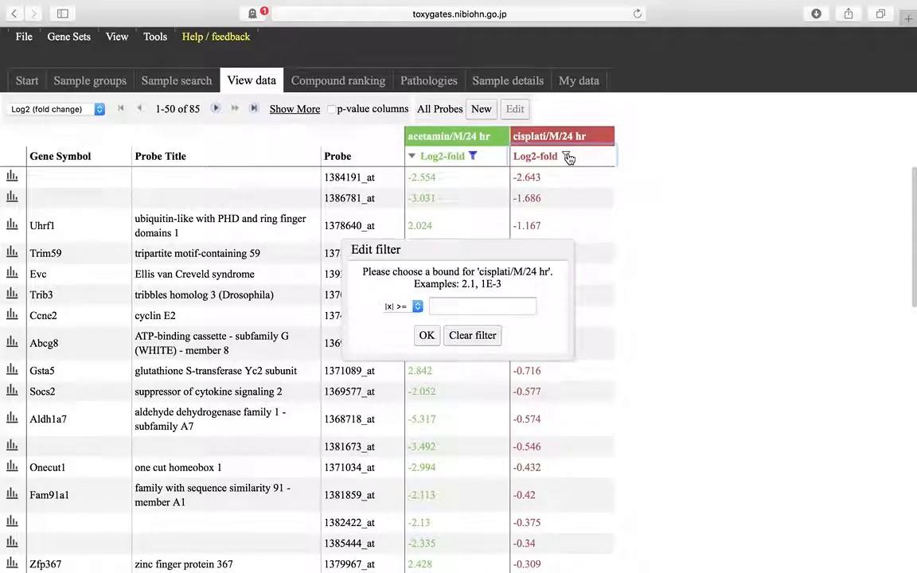
text(1)
click(428, 337)
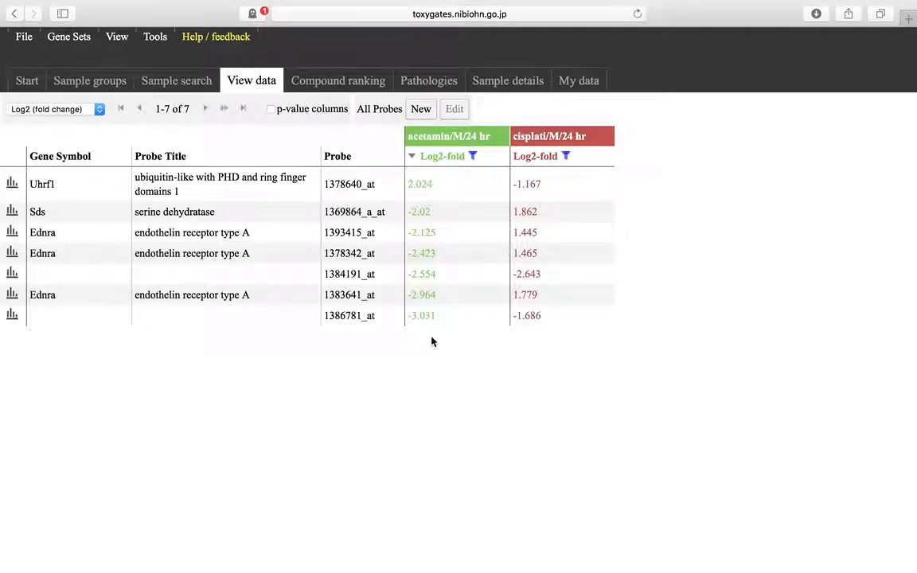
- Clear the log2-fold filters of both the acetamin/M/24 hr and cisplati/M/24 hr groups
mouse_move(470, 319)
click(473, 157)
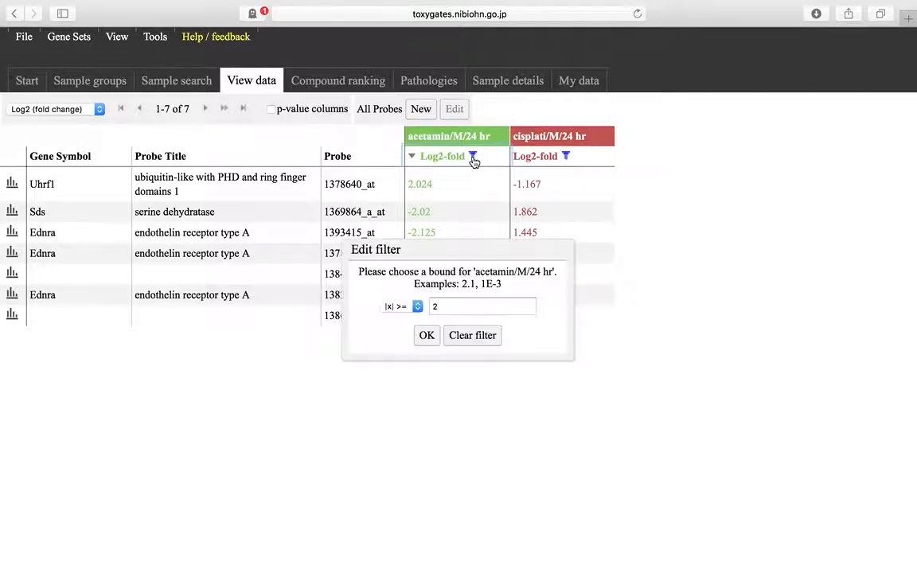
click(472, 336)
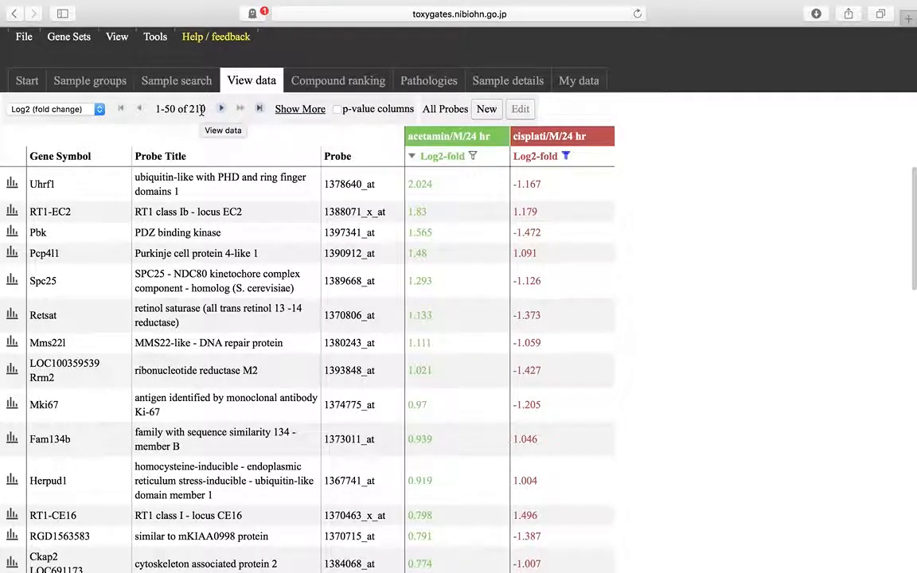
click(566, 157)
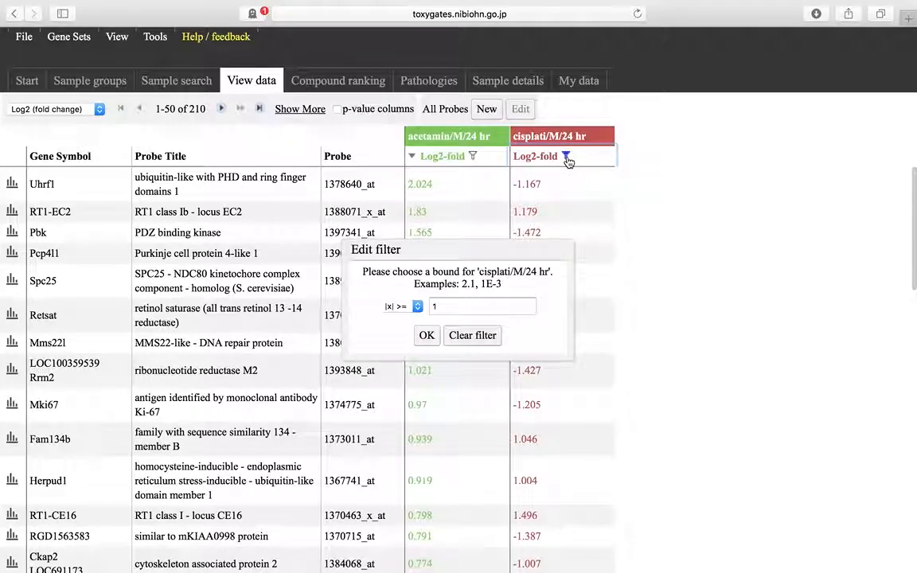
click(482, 334)
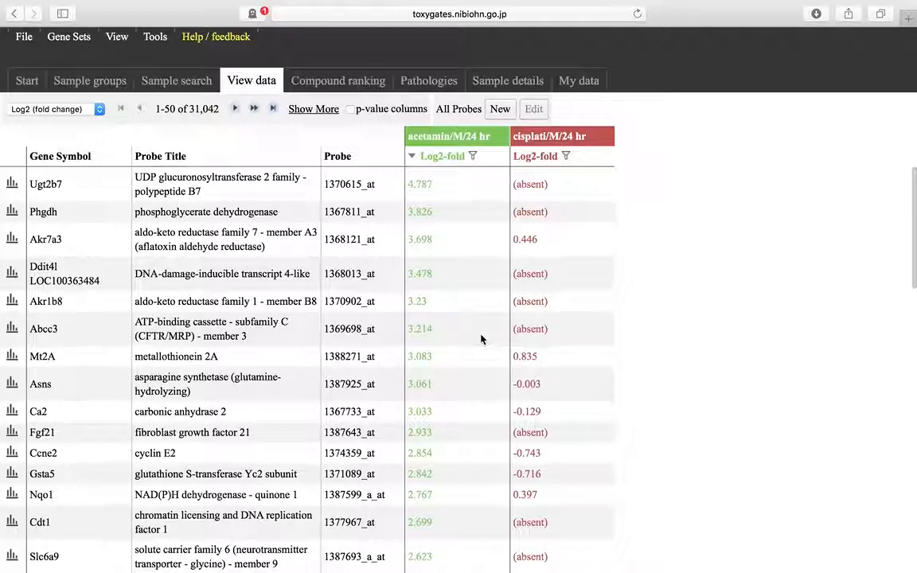
- Show the p-value columns and sort the probes by the acetamin/M/24 hr P-value in ascending order
click(350, 111)
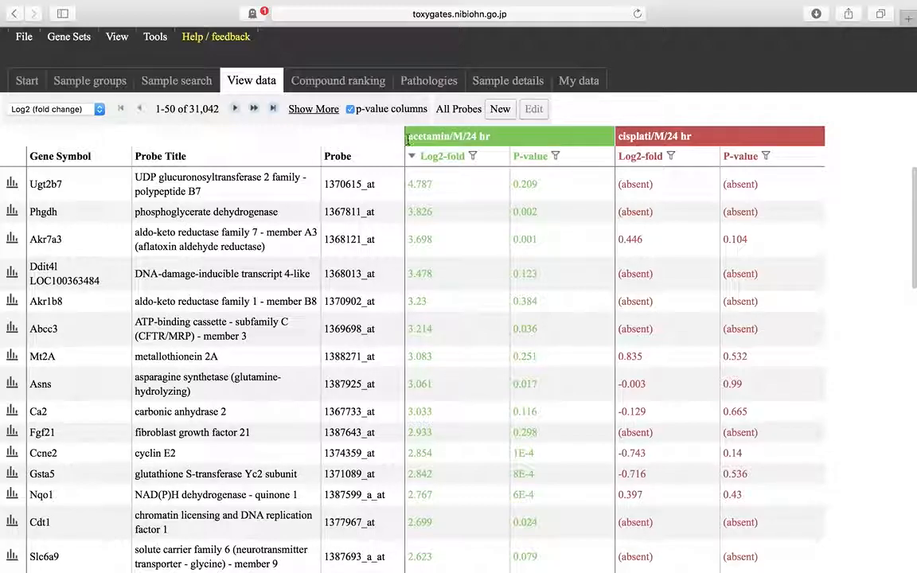
click(532, 157)
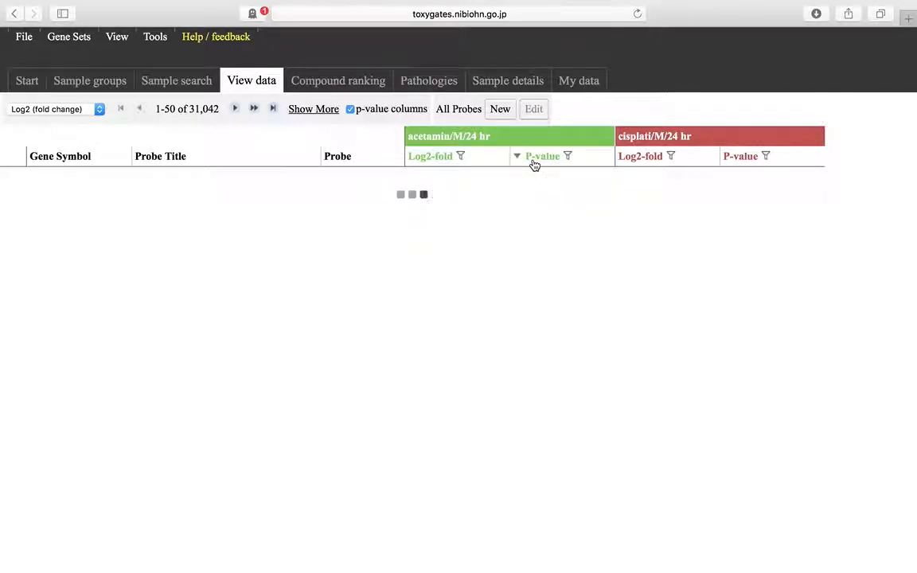
click(541, 158)
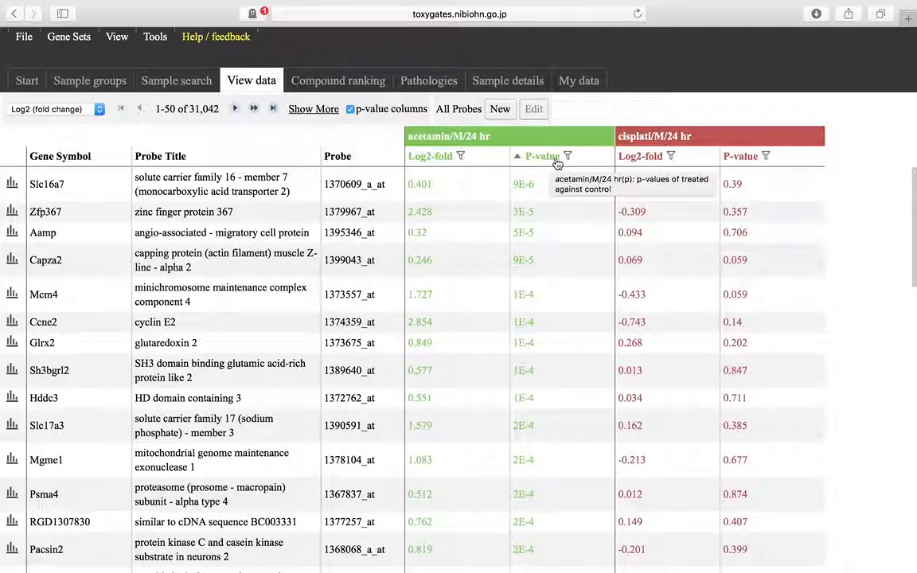
- Filter the acetamin/M/24 hr P-value column to values of at most 0.01
click(567, 156)
click(446, 307)
text(0.01)
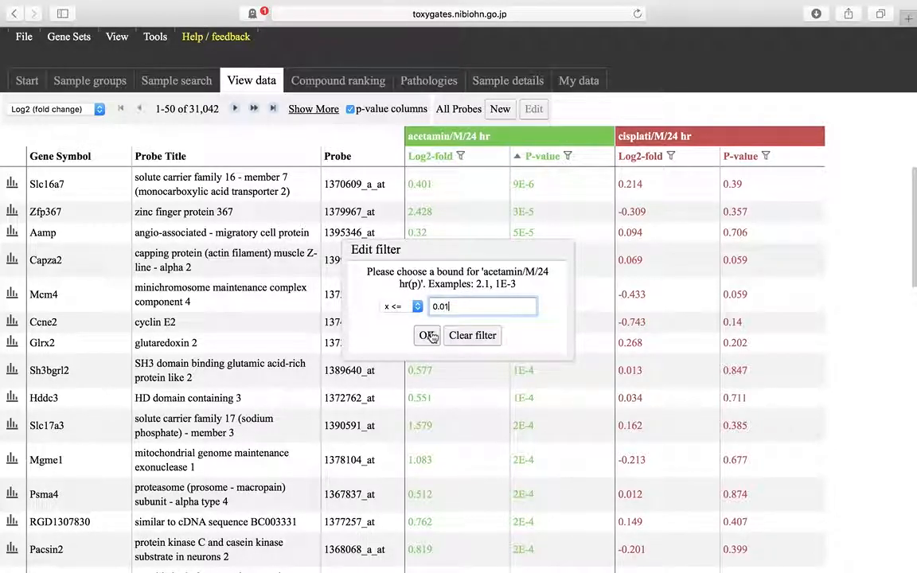
click(426, 335)
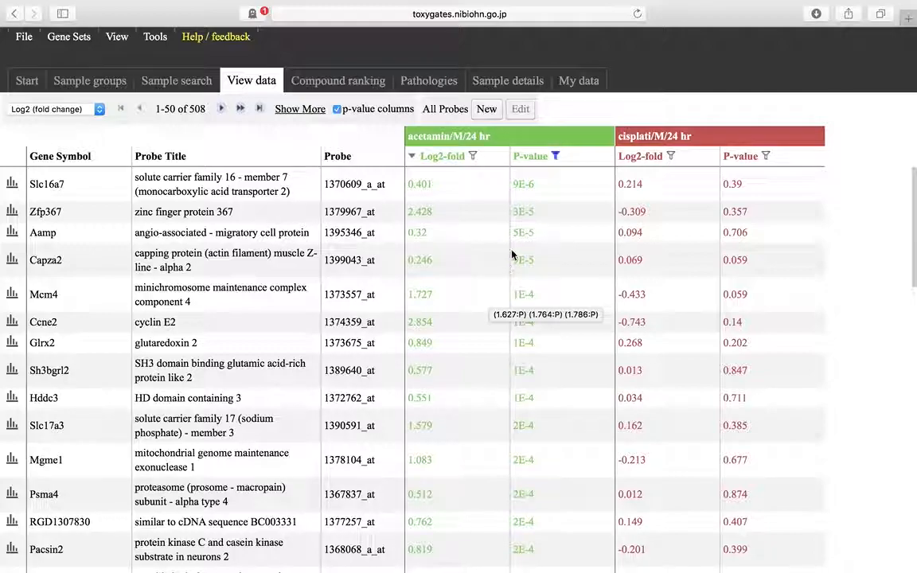
- Open the acetamin/M/24 hr P-value filter for editing
click(556, 157)
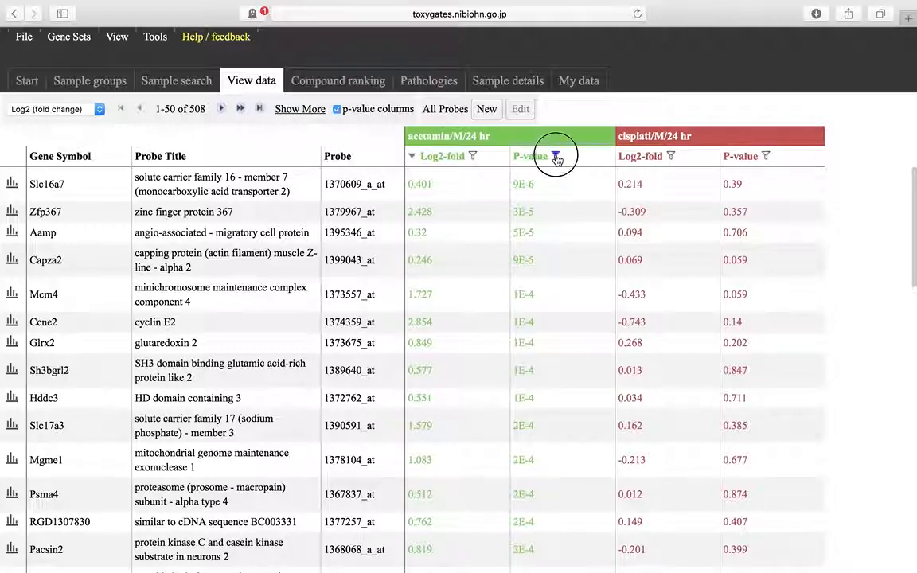